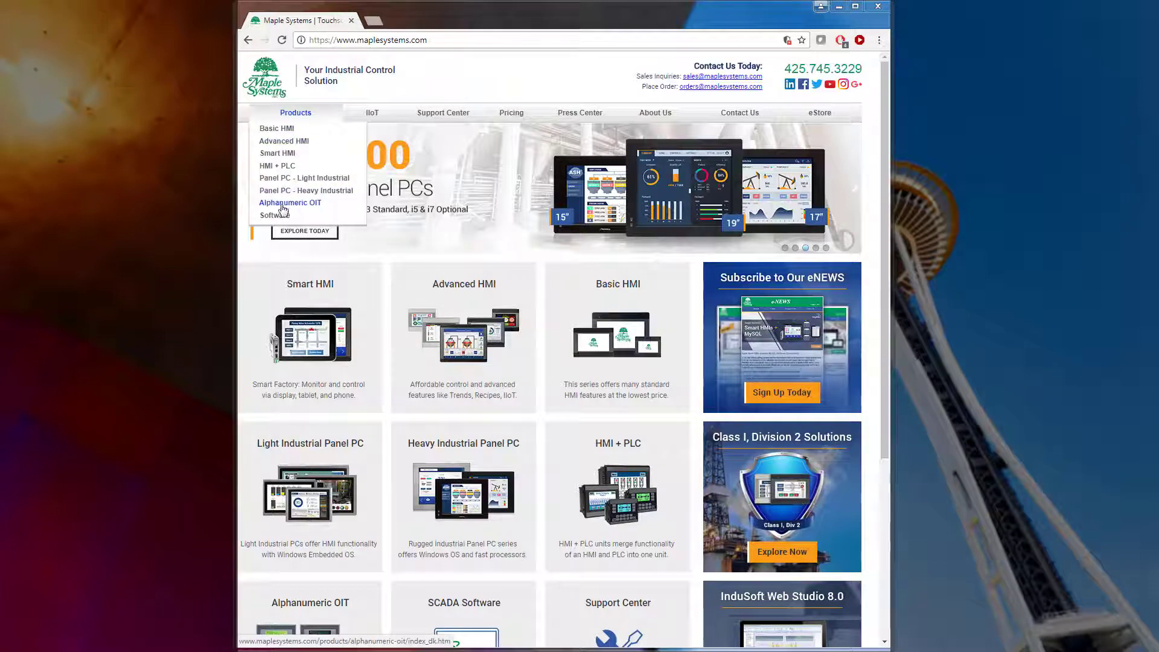
Go to Products > Software and scroll to the HMI Configuration Software section.
click(279, 217)
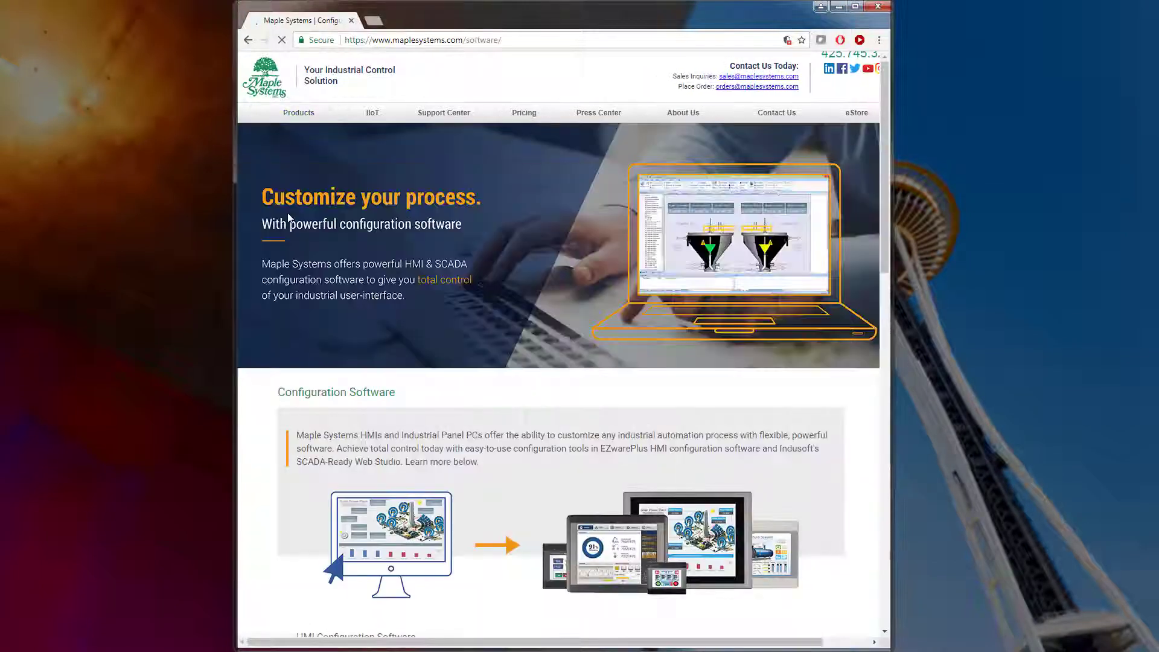
scroll(550, 223, down, 3)
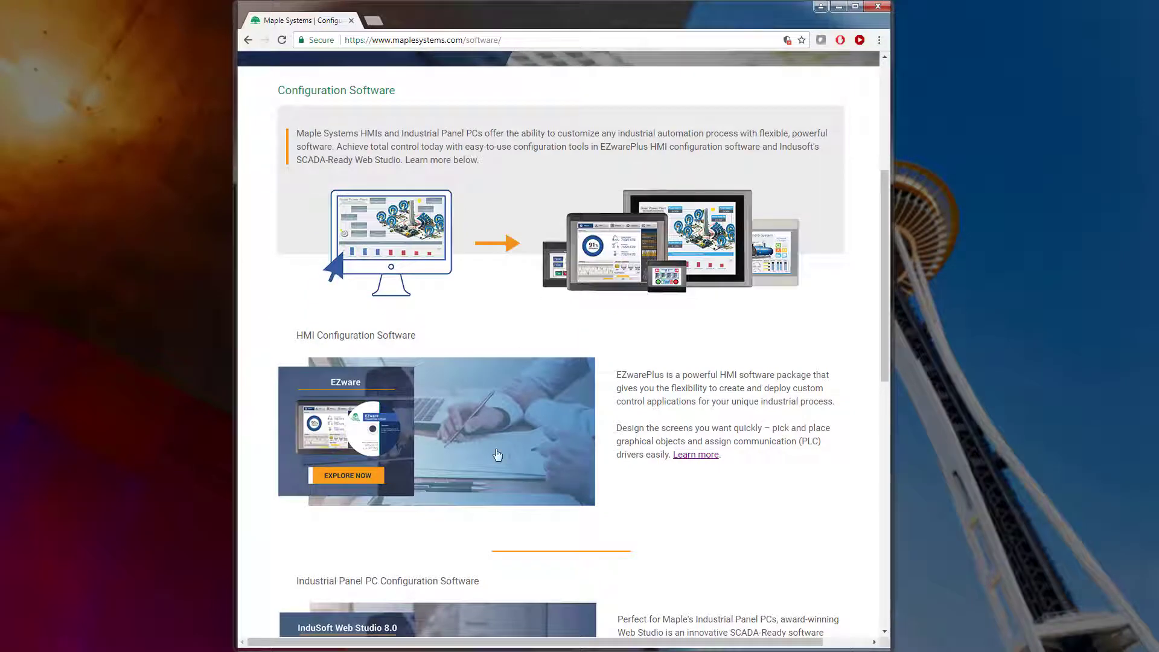
Open the Evaluate EZware page from EXPLORE NOW under EZware and browse its downloads.
click(337, 480)
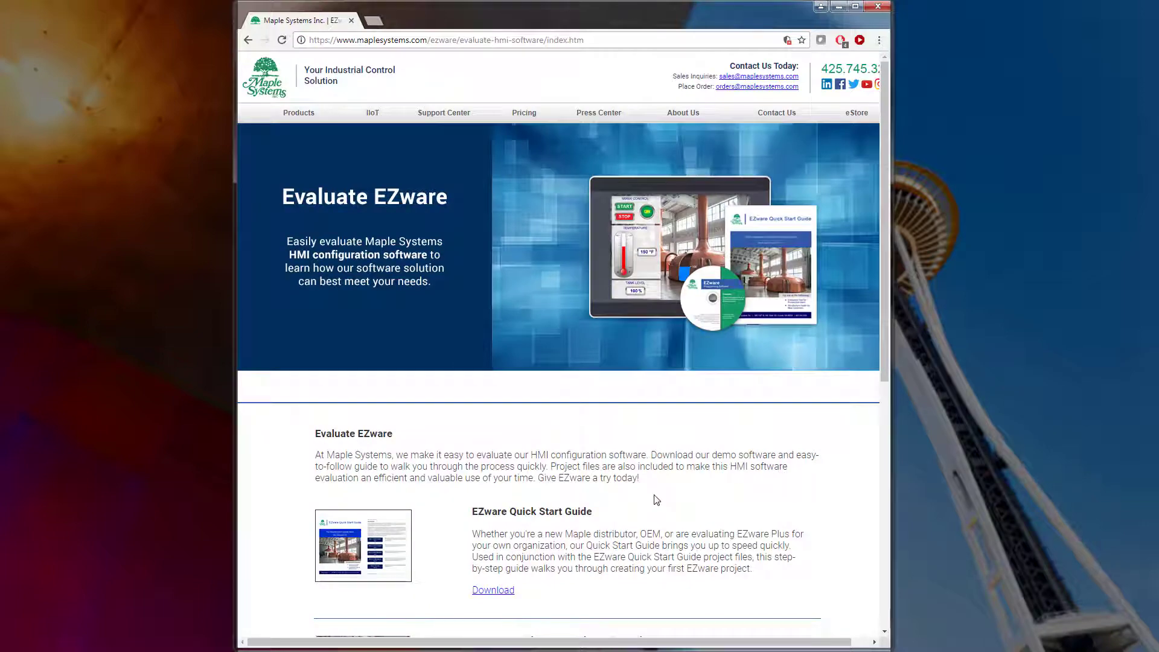
scroll(656, 500, down, 2)
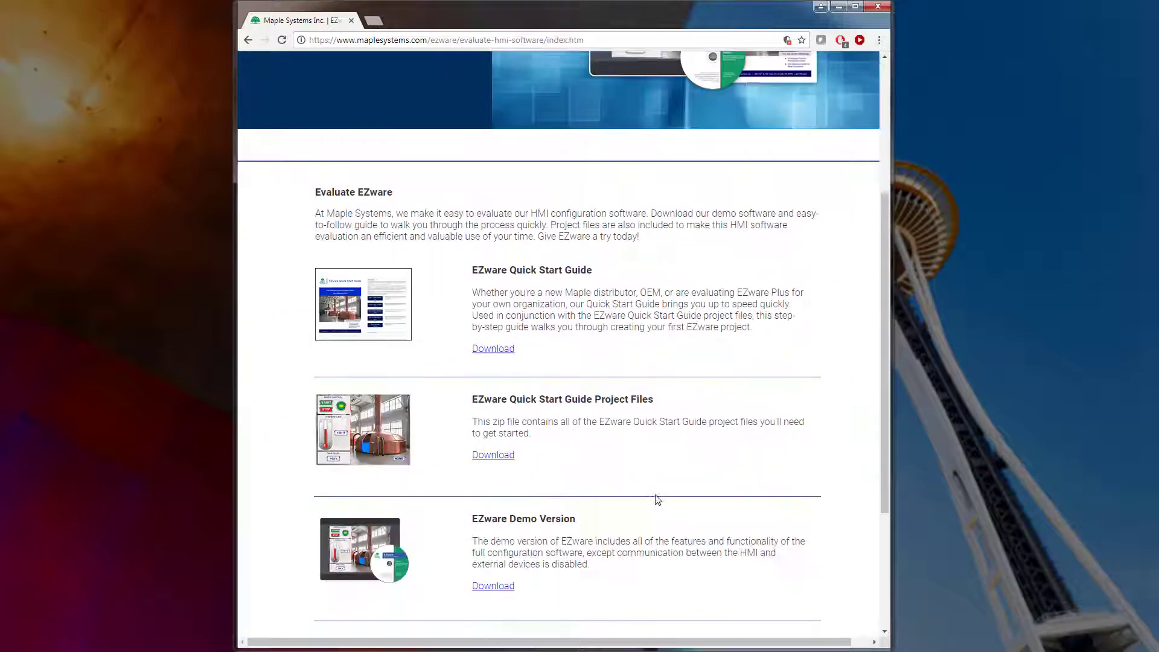
scroll(657, 498, down, 1)
scroll(656, 494, down, 1)
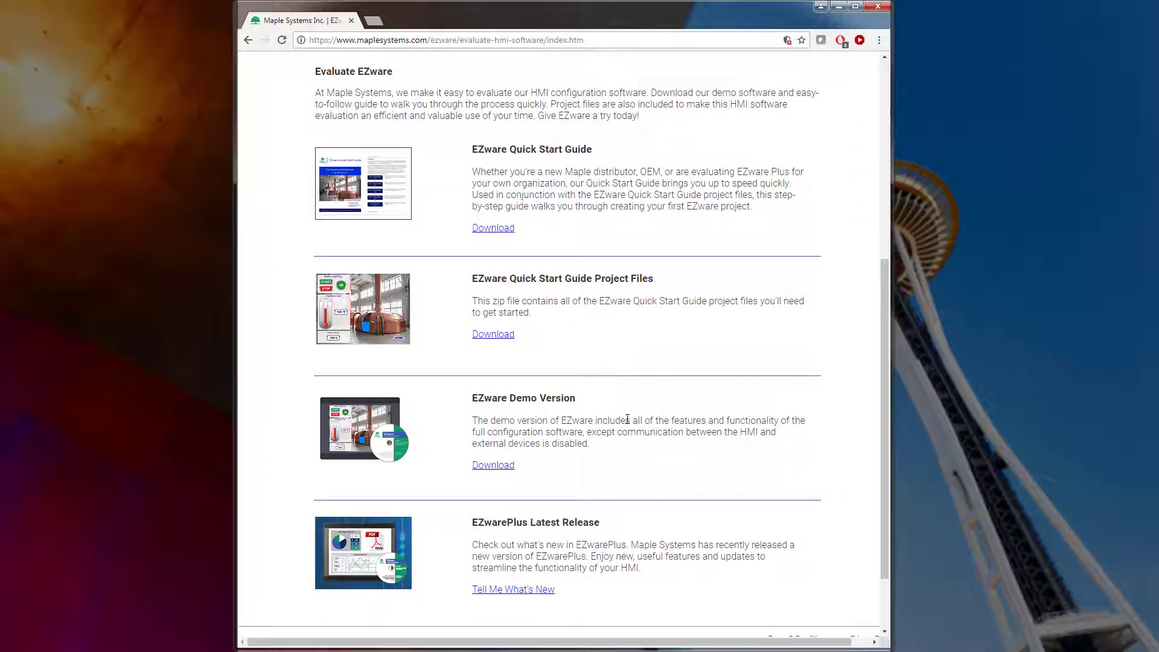
scroll(627, 419, down, 1)
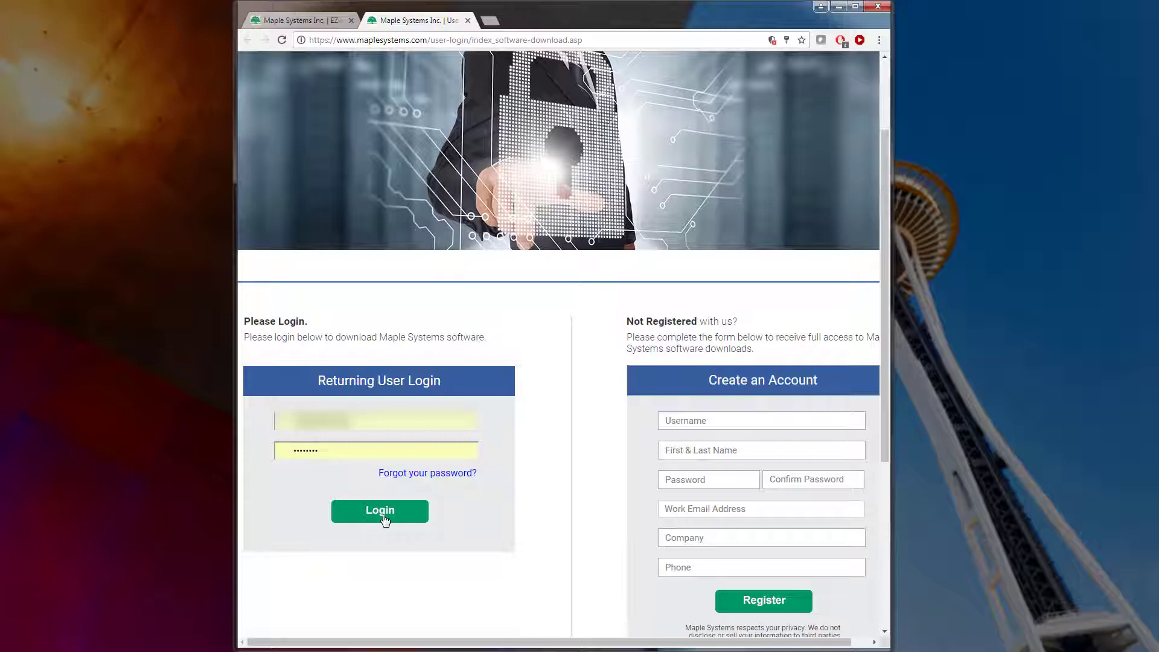
Log in, return to Evaluate EZware and download the EZware Demo Version installer.
click(384, 512)
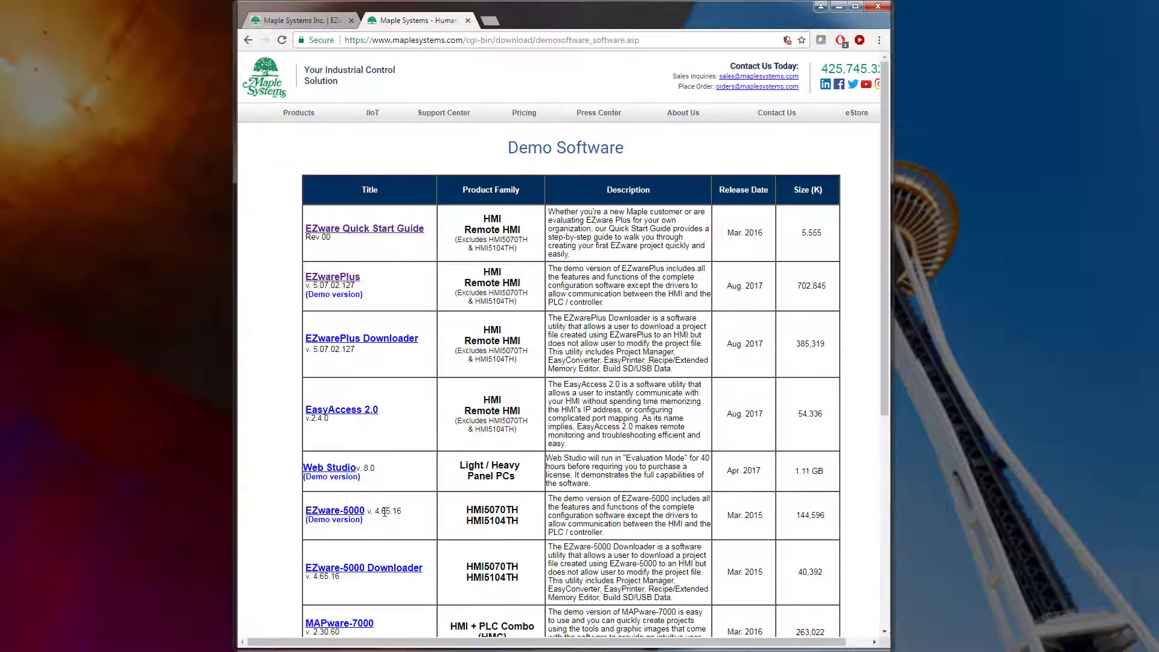
click(350, 277)
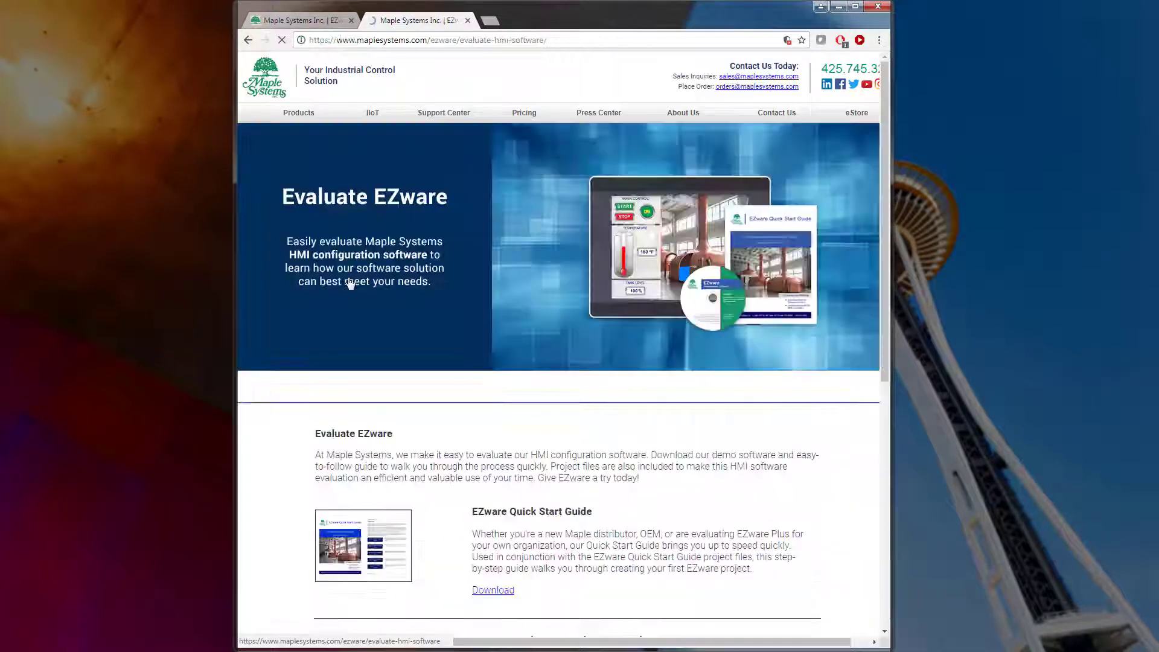
scroll(425, 298, down, 3)
scroll(422, 297, down, 2)
click(492, 407)
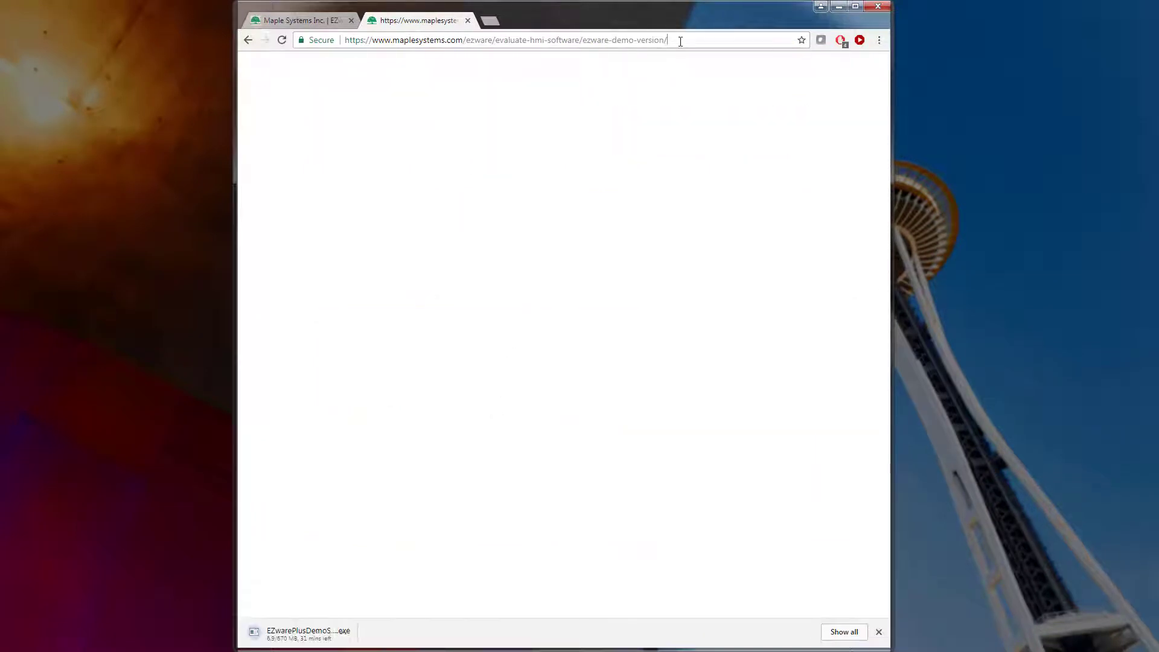
Download the Quick Start Guide project files, allowing multiple downloads, and bring up the installer's download options.
click(303, 19)
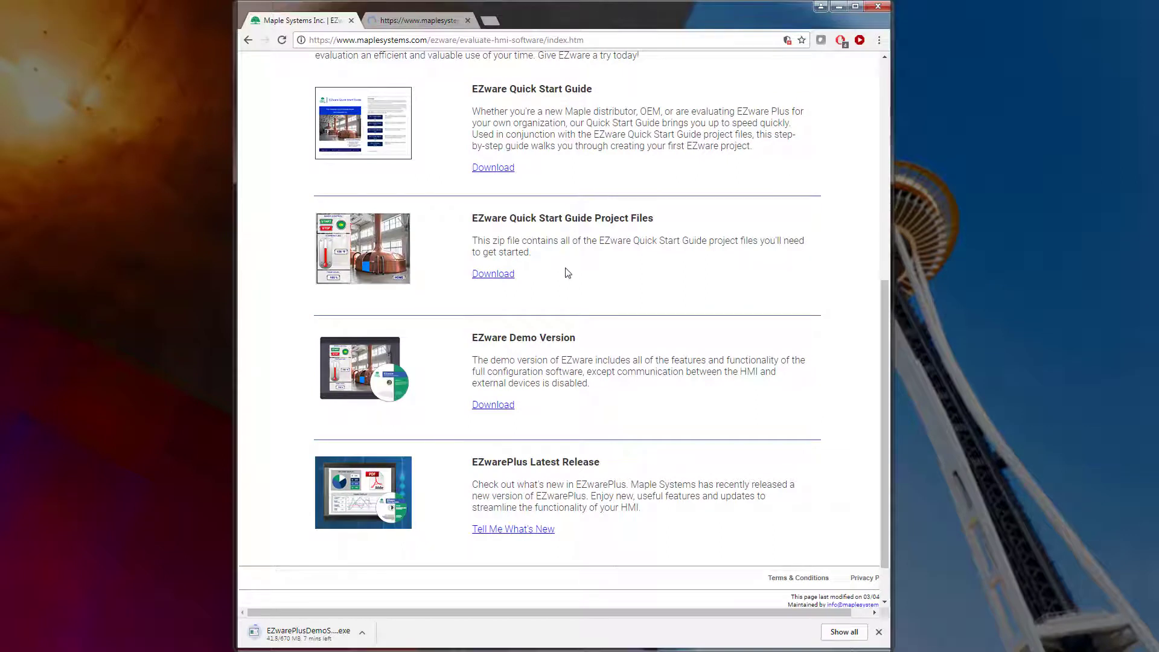
click(493, 274)
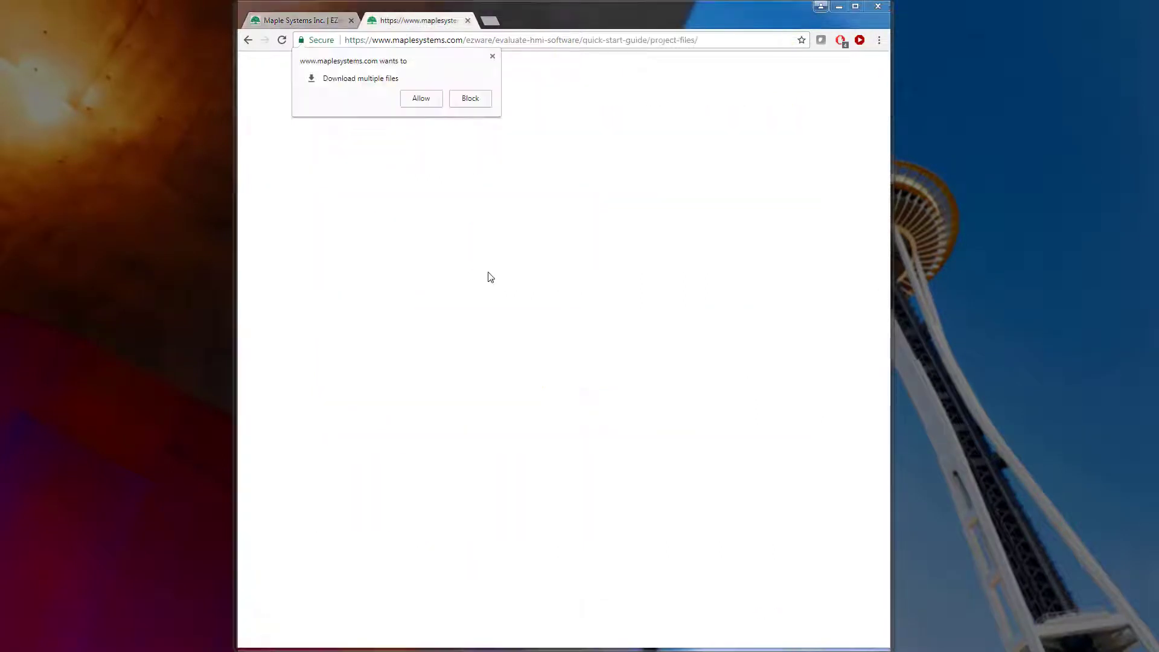
click(419, 100)
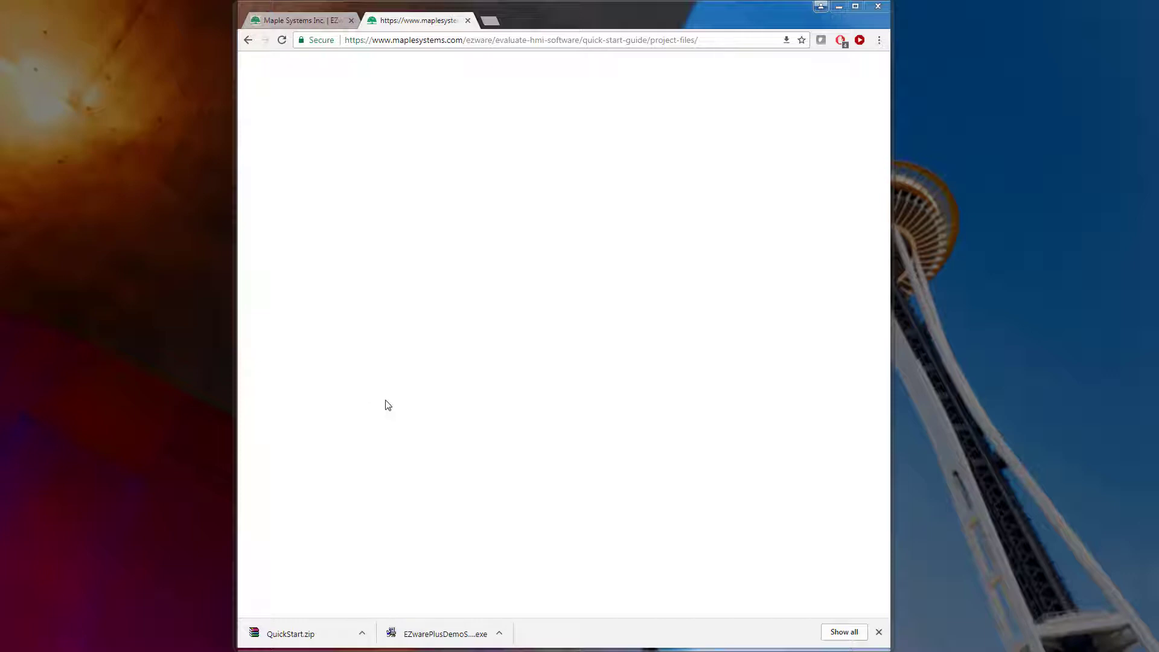
click(499, 635)
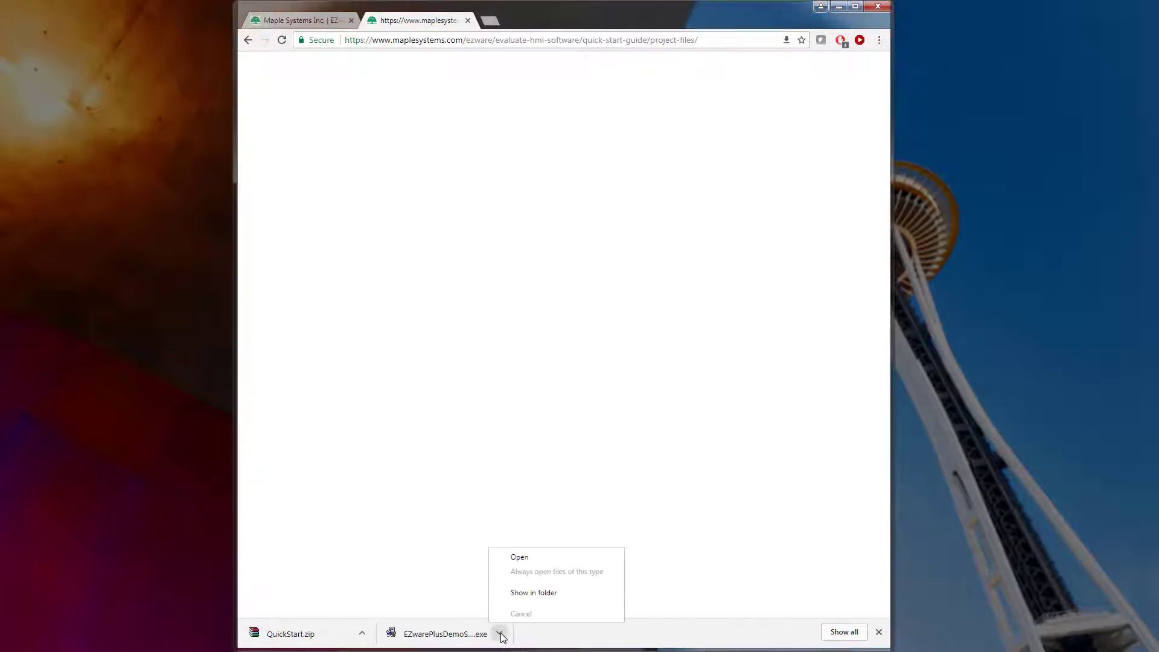
Run EZwarePlusDemoSetup.exe from the Downloads folder and approve the User Account Control prompt.
click(509, 595)
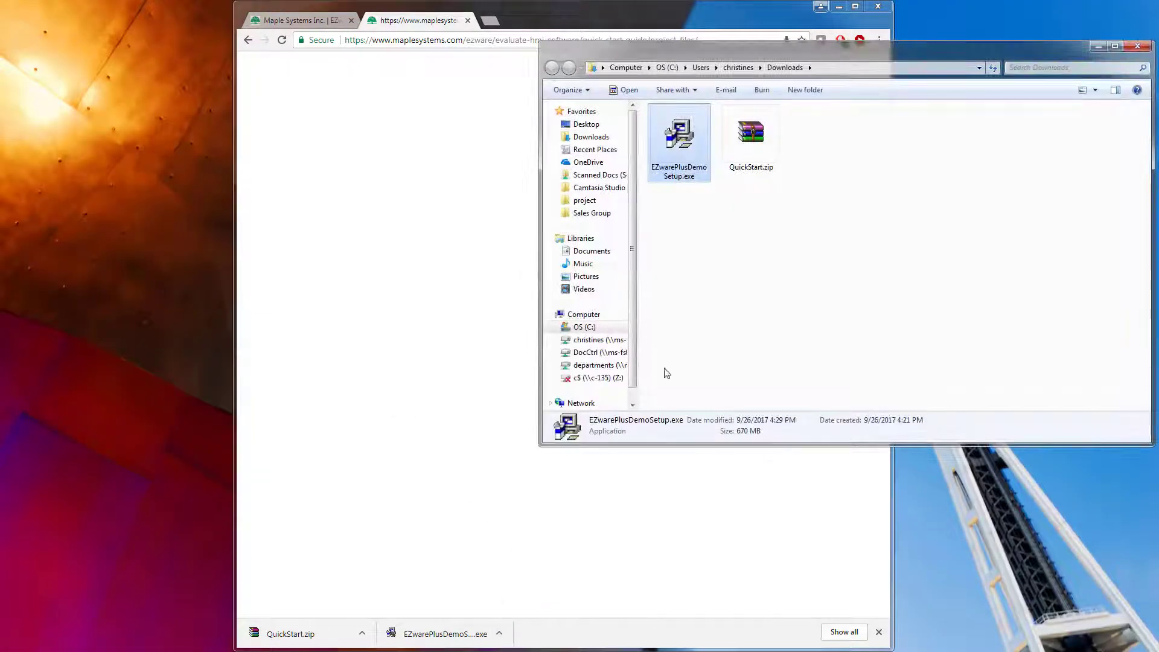
click(839, 6)
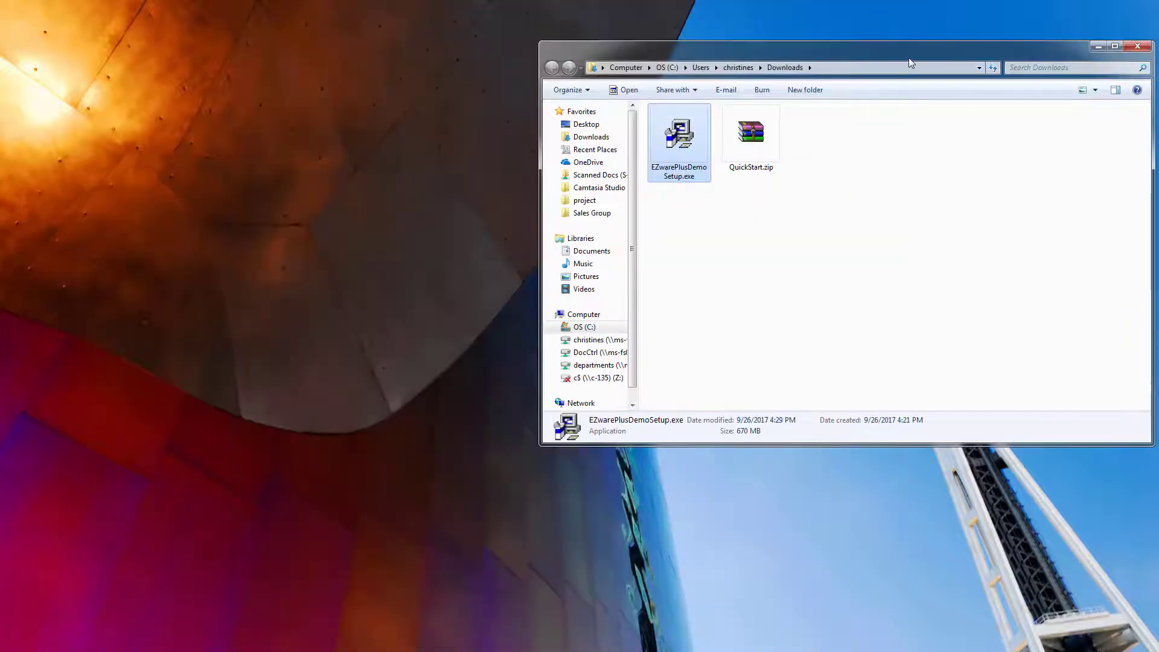
drag(908, 57, 597, 125)
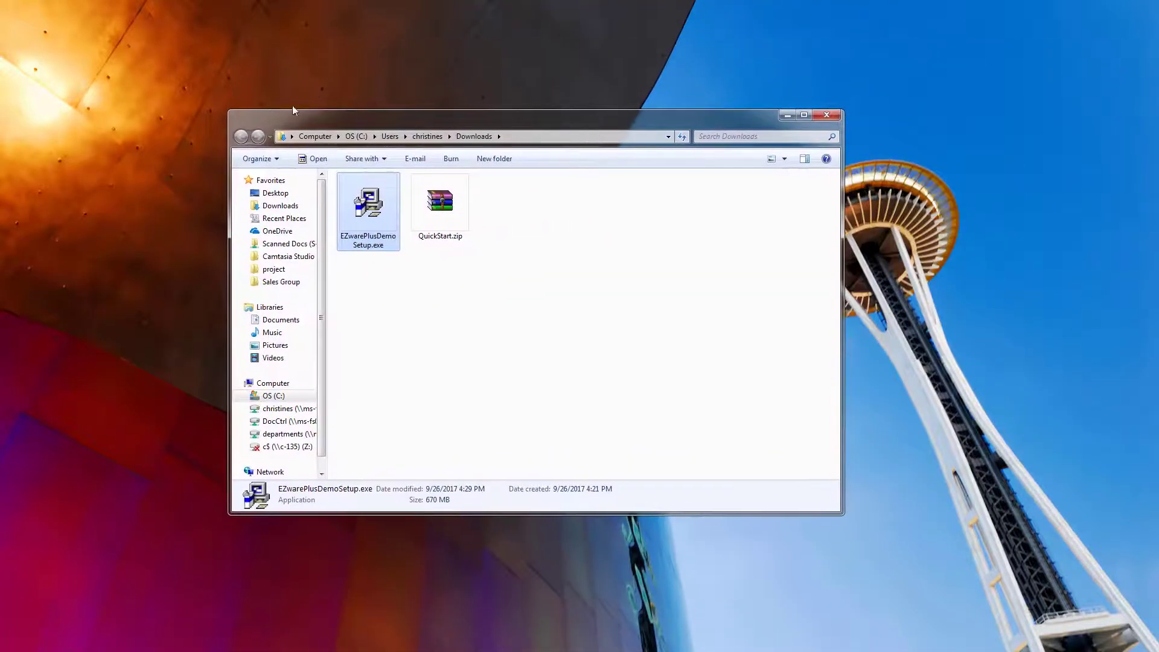
right_click(366, 214)
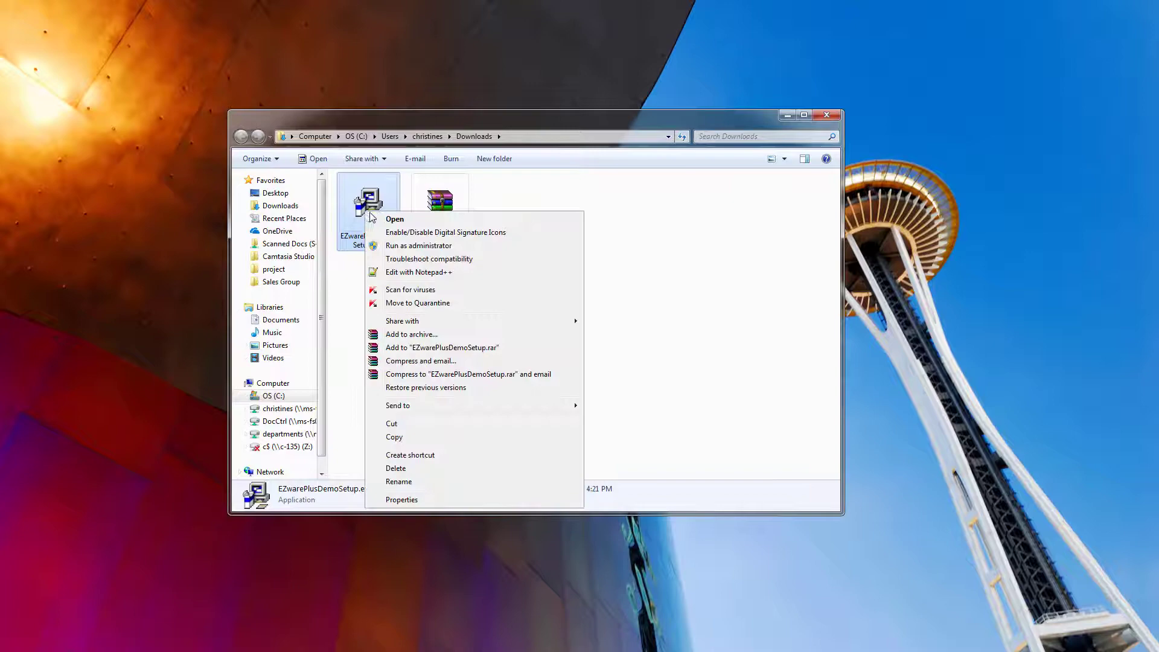
click(391, 246)
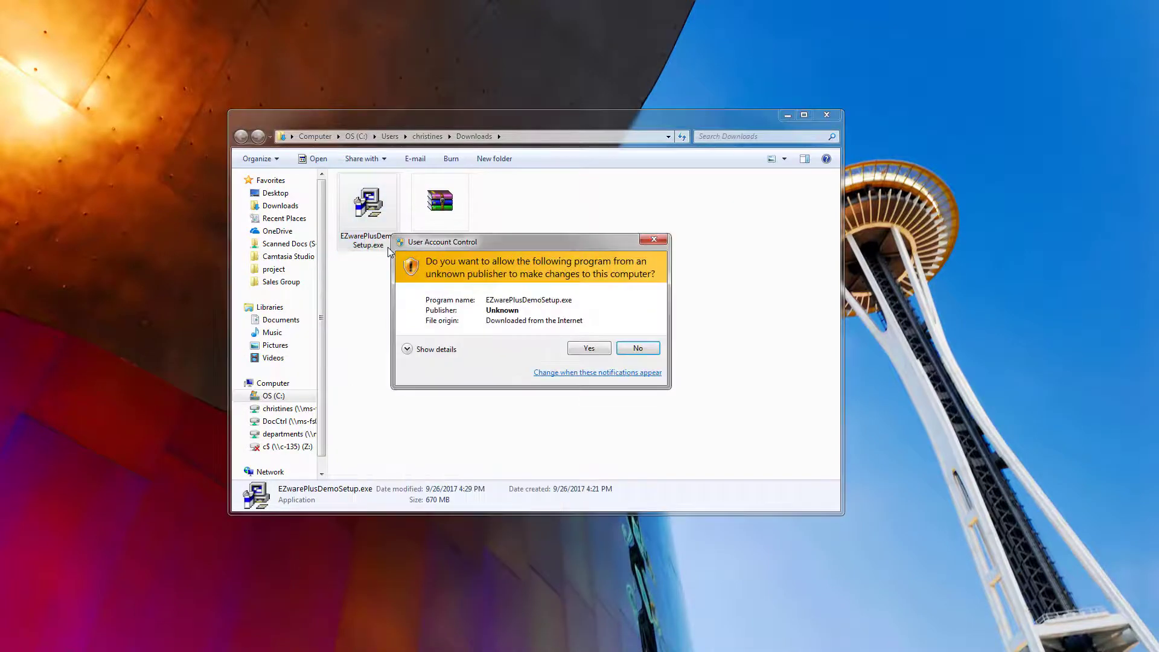
click(590, 347)
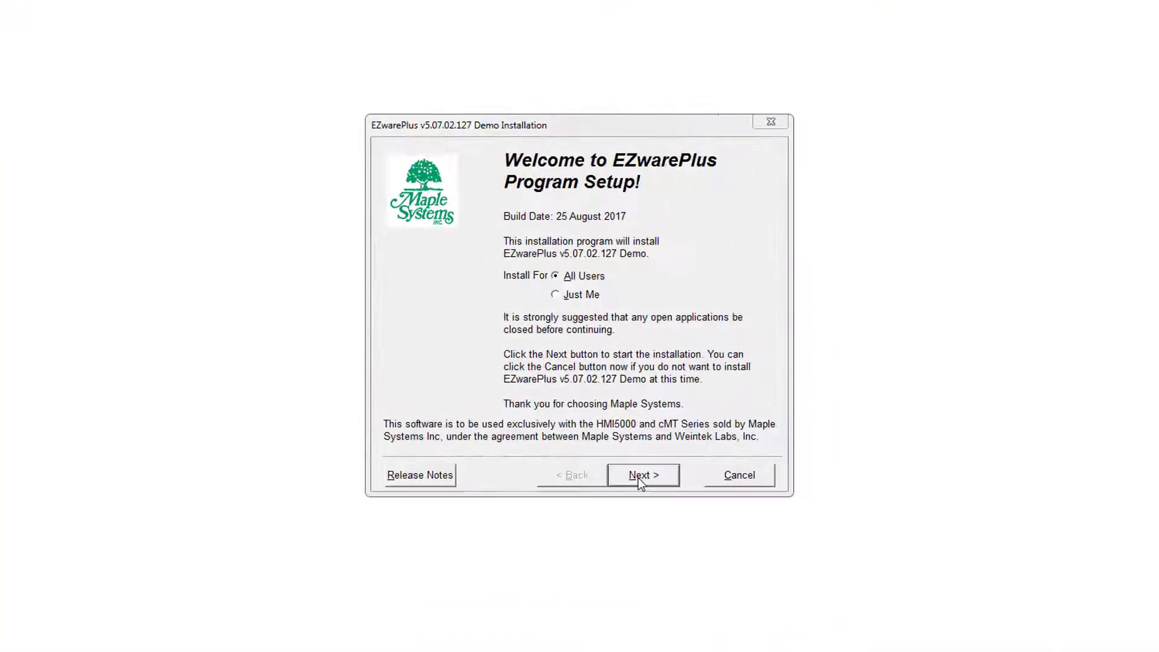
Accept the default C:\MapleSystems\EZPlusDemo directory and the license terms, then start the installation.
click(629, 443)
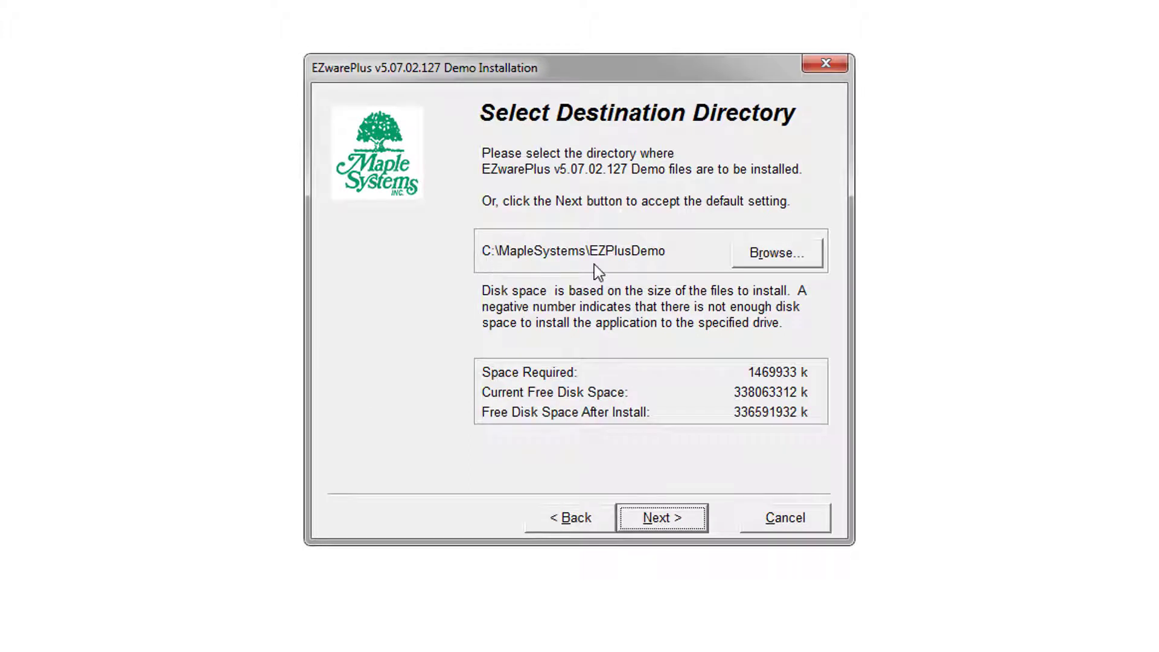
click(666, 525)
click(481, 517)
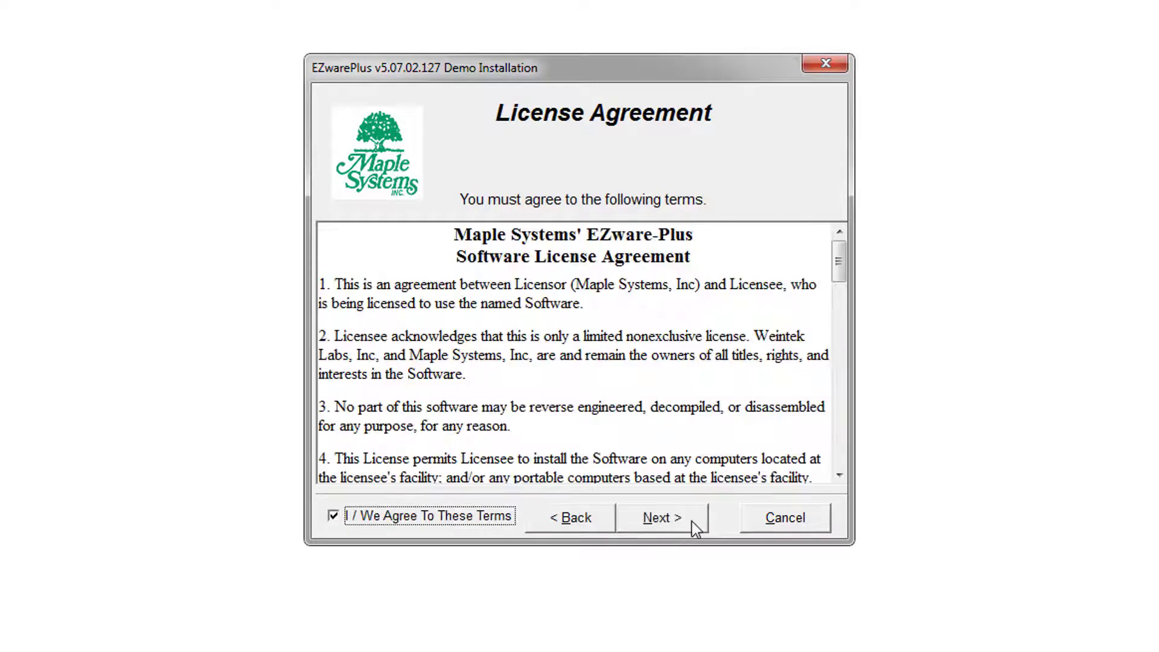
click(695, 527)
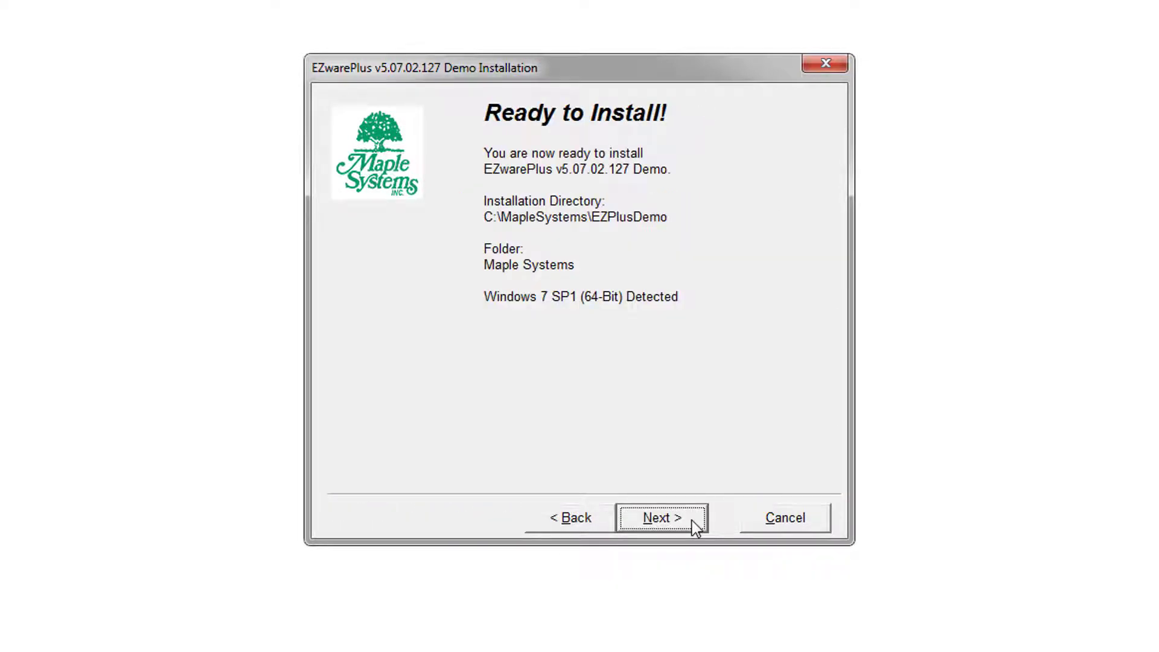
click(695, 527)
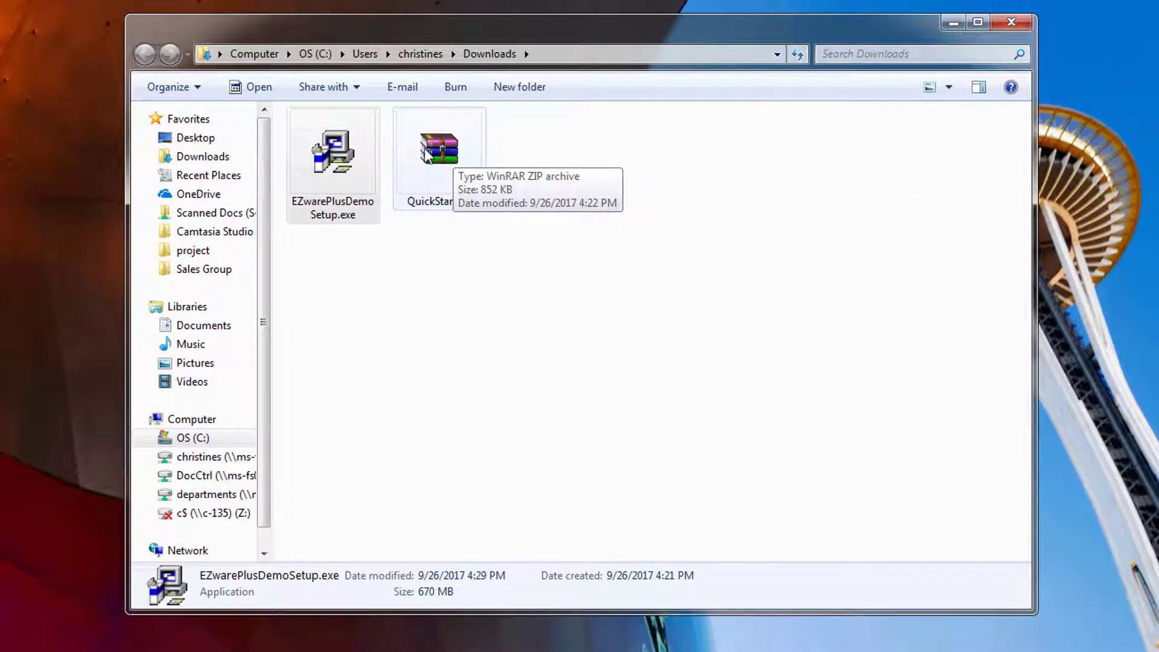
Extract QuickStart.zip to 'QuickStart\' and open the resulting QuickStart folder.
click(427, 154)
right_click(427, 155)
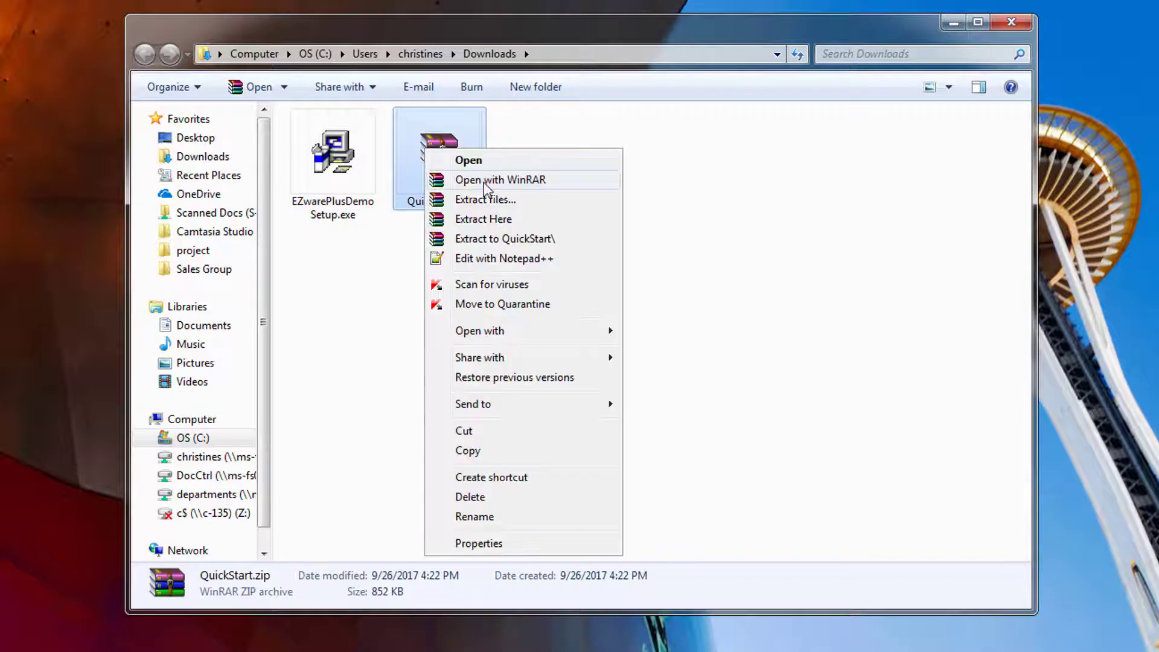
click(494, 233)
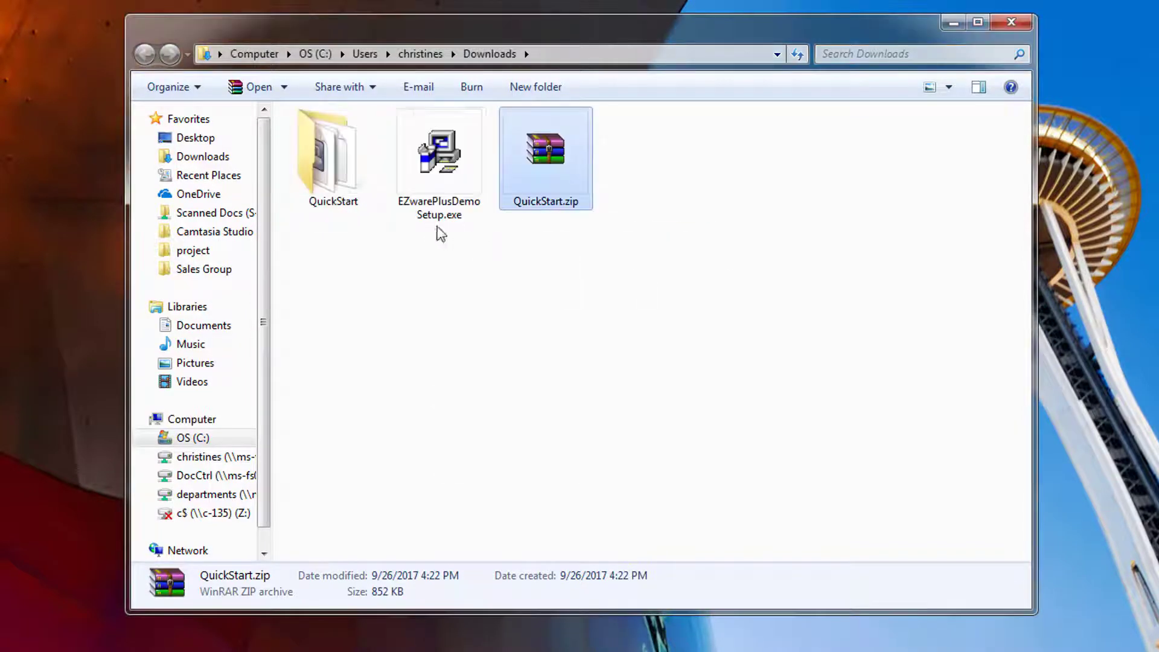
double_click(332, 159)
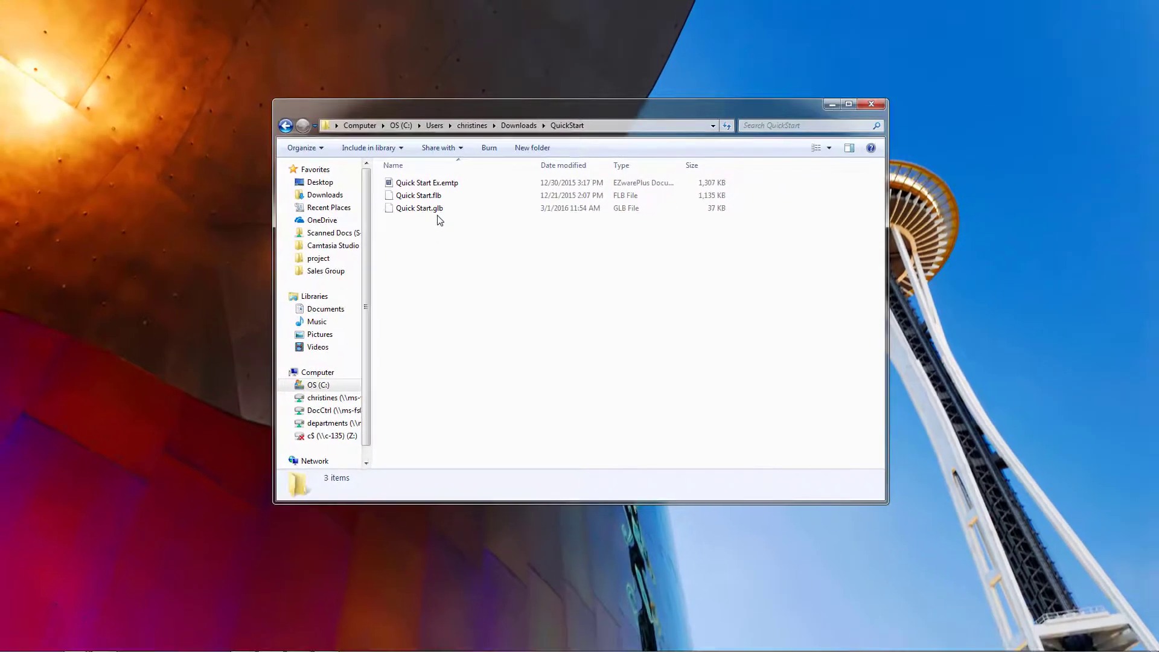
Open a second Explorer window at C:\MapleSystems\EZPlusDemo\library beside the QuickStart window.
drag(521, 111, 295, 90)
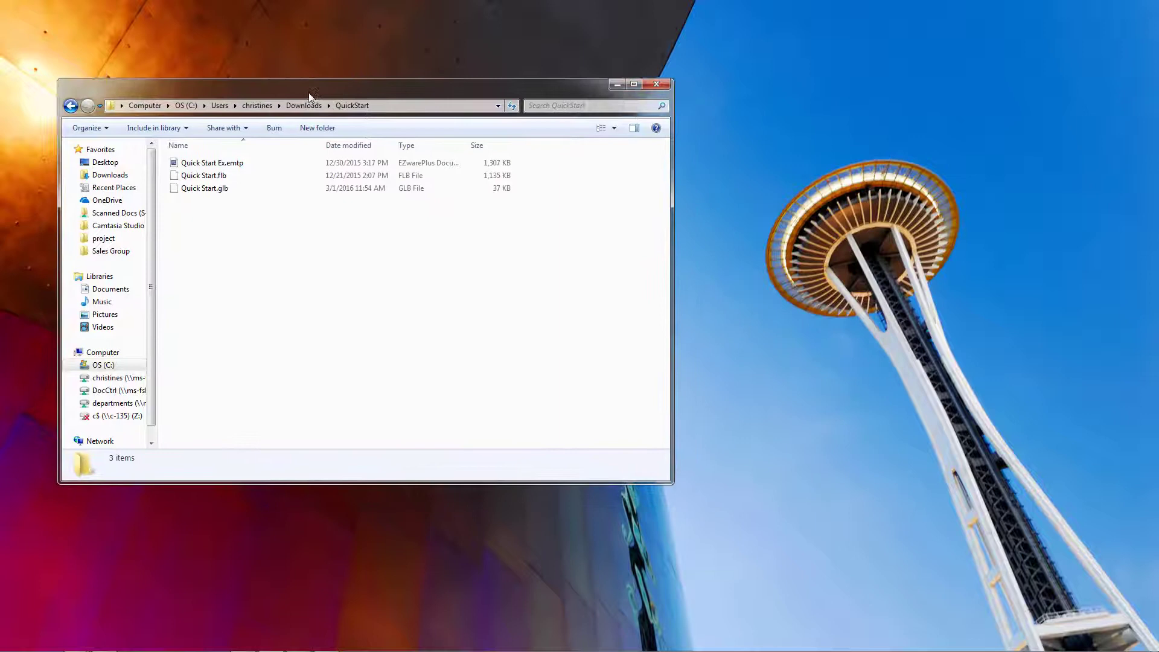
key(super+e)
drag(354, 86, 780, 174)
double_click(625, 261)
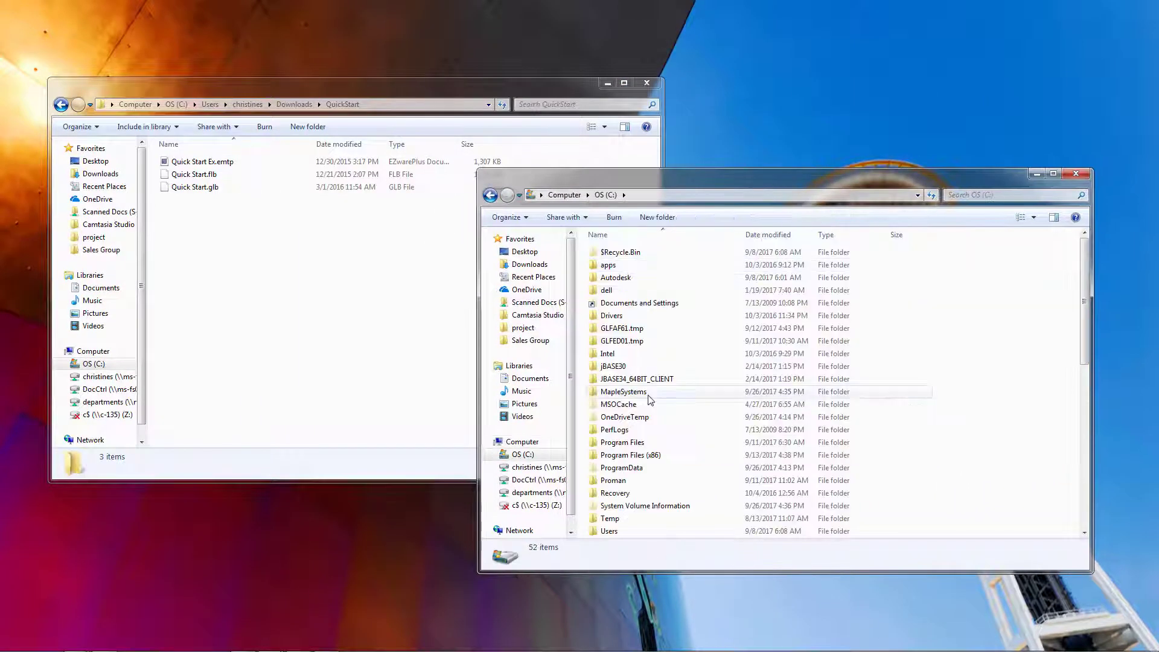
double_click(634, 375)
double_click(619, 278)
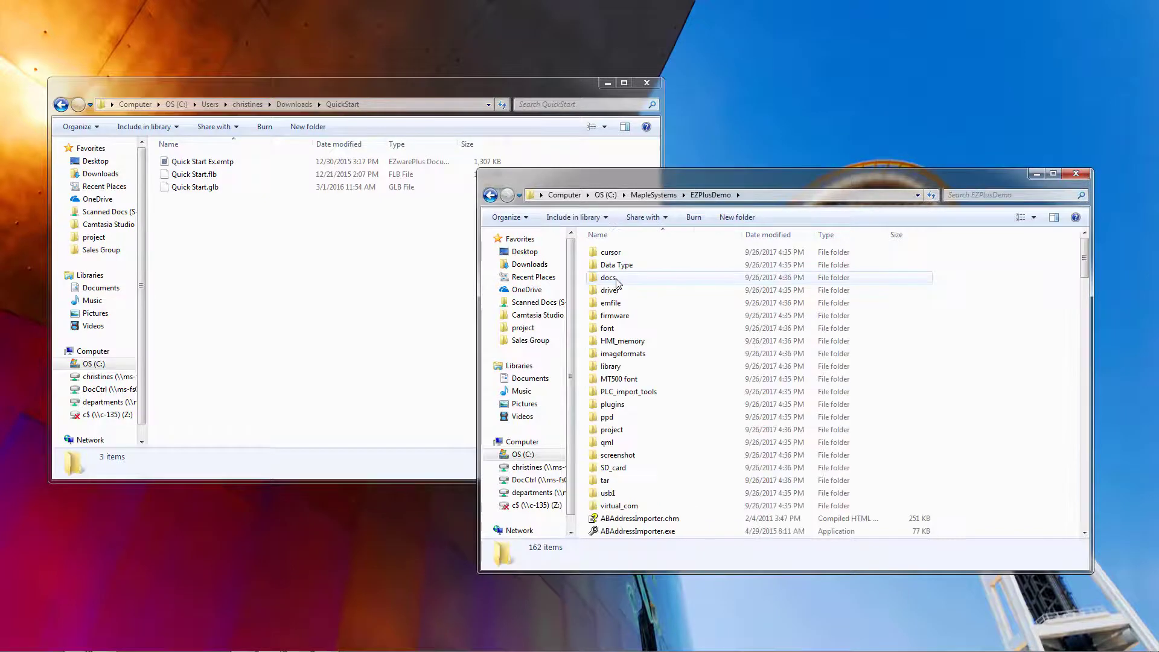
double_click(611, 365)
Drag Quick Start.flb and Quick Start.glb into the library folder.
click(220, 209)
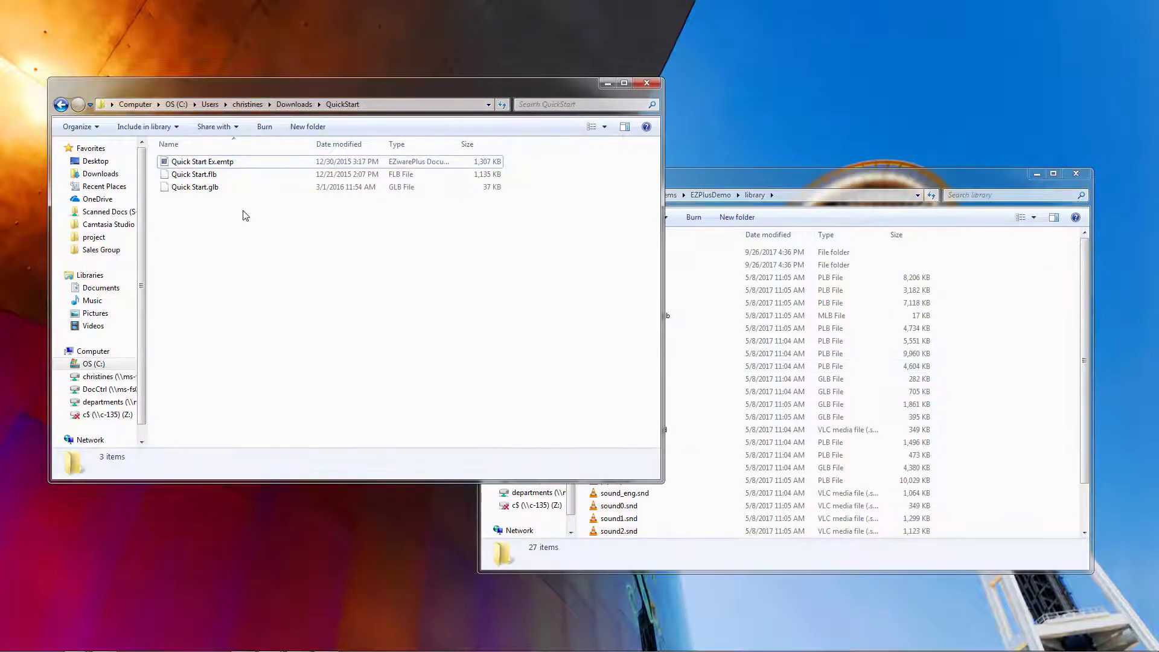
mouse_move(244, 215)
mouse_down()
mouse_move(175, 178)
mouse_move(984, 390)
mouse_up()
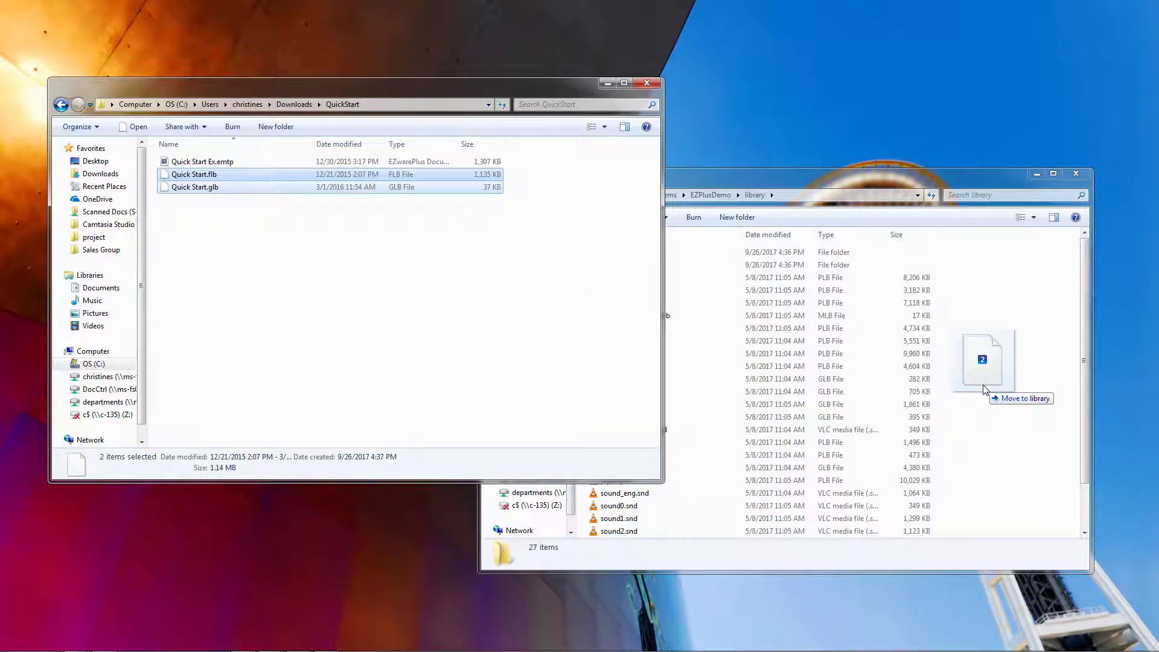
drag(982, 385, 983, 385)
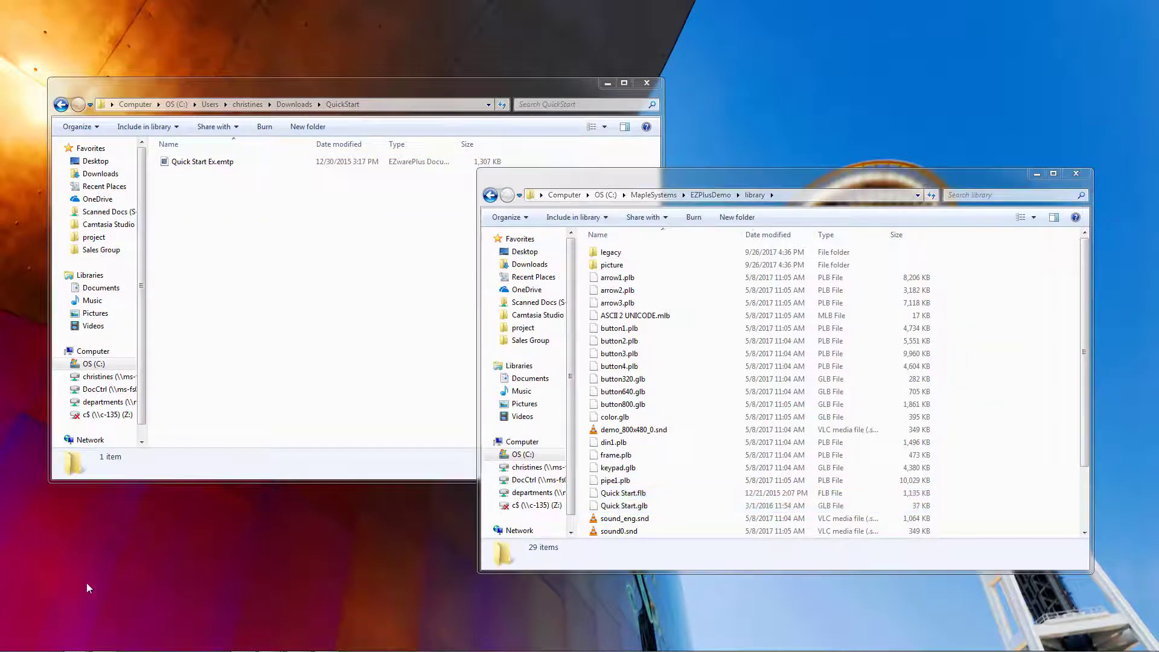
Launch EZwarePlus from Start > All Programs > Maple Systems.
click(17, 643)
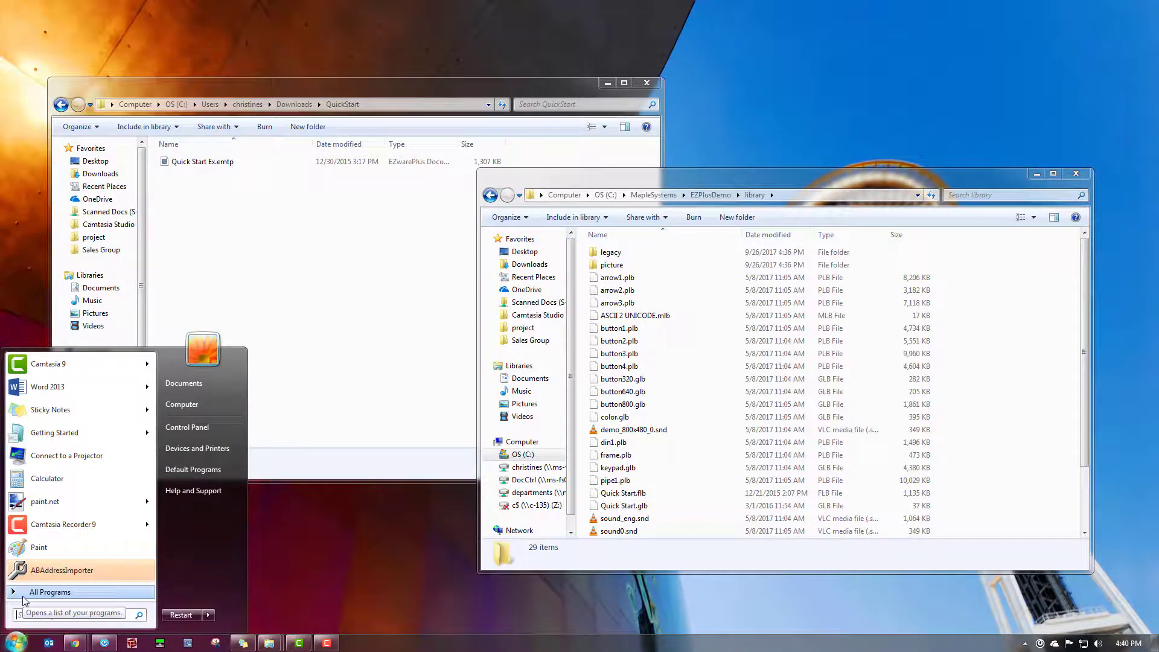
click(37, 592)
scroll(66, 519, down, 3)
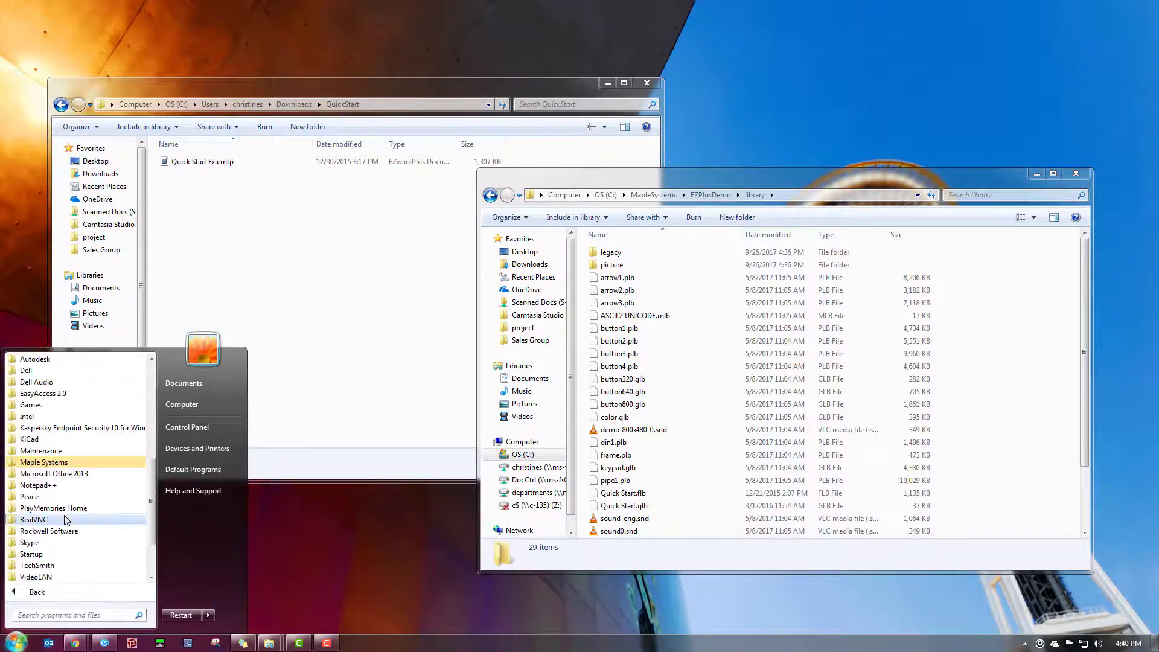
click(55, 464)
click(55, 487)
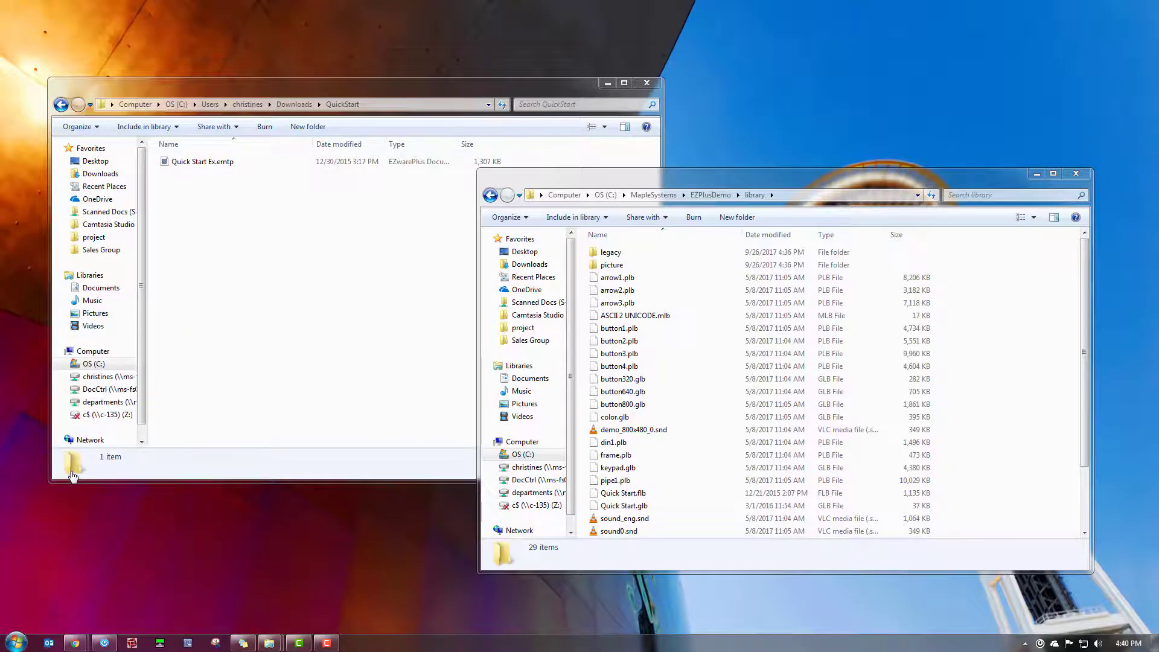